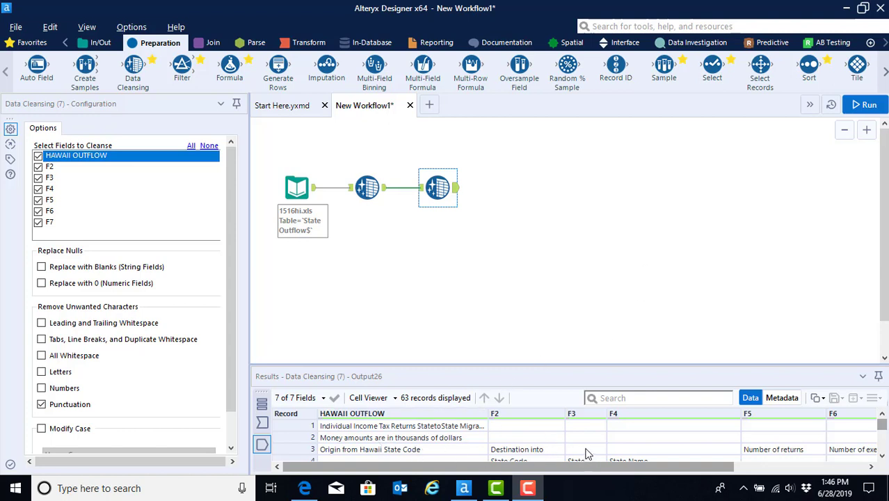
Place a Sample tool after the second Data Cleansing step, set to Skip 1st N rows (N = 100)
{"action": "scroll", "coordinate": [584, 452], "scroll_direction": "down", "scroll_amount": 3}
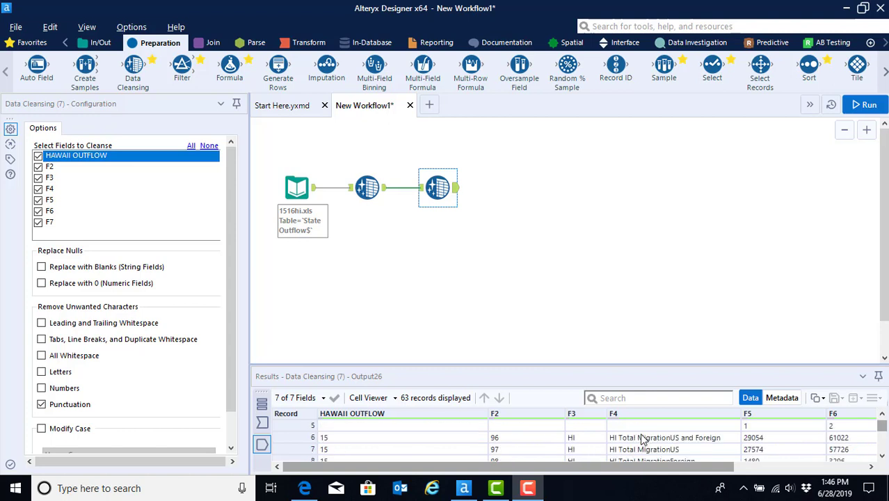
{"action": "scroll", "coordinate": [640, 440], "scroll_direction": "down", "scroll_amount": 1}
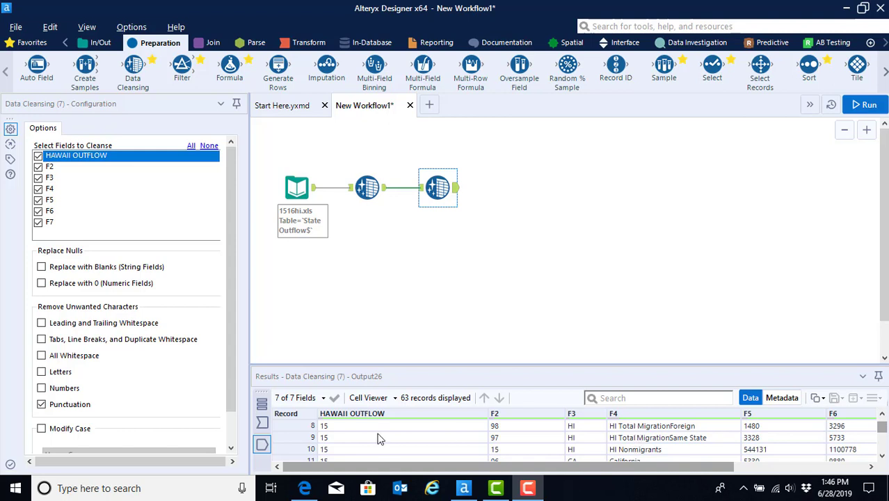
{"action": "scroll", "coordinate": [363, 438], "scroll_direction": "down", "scroll_amount": 17}
{"action": "scroll", "coordinate": [363, 438], "scroll_direction": "down", "scroll_amount": 1}
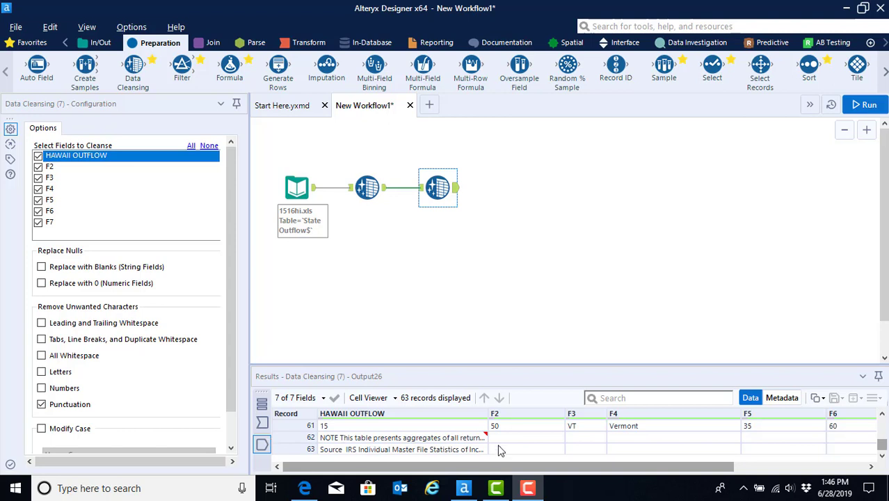
{"action": "scroll", "coordinate": [498, 449], "scroll_direction": "up", "scroll_amount": 18}
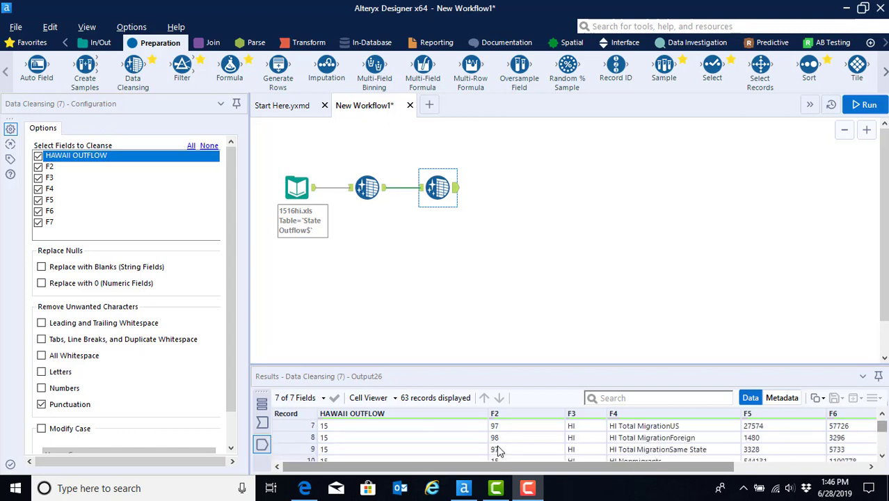
{"action": "scroll", "coordinate": [498, 451], "scroll_direction": "up", "scroll_amount": 2}
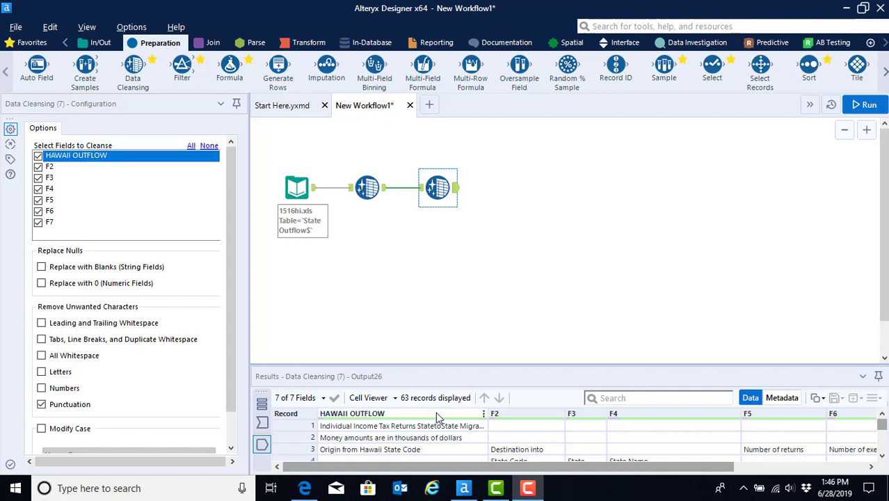
{"action": "left_click", "coordinate": [664, 66]}
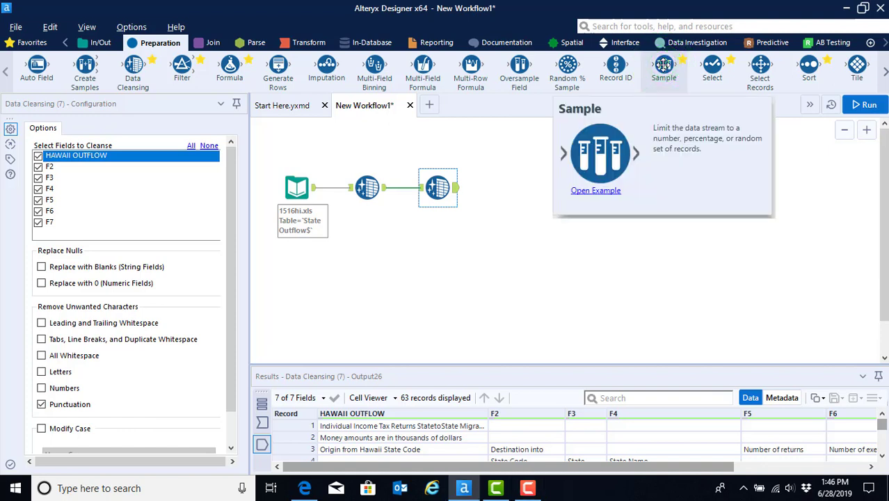
{"action": "left_click_drag", "start_coordinate": [664, 66], "coordinate": [520, 188]}
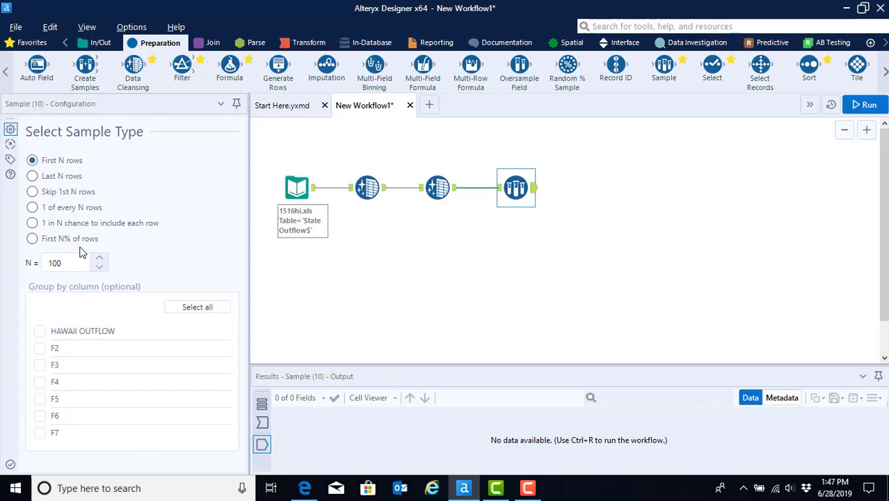
{"action": "left_click", "coordinate": [35, 194]}
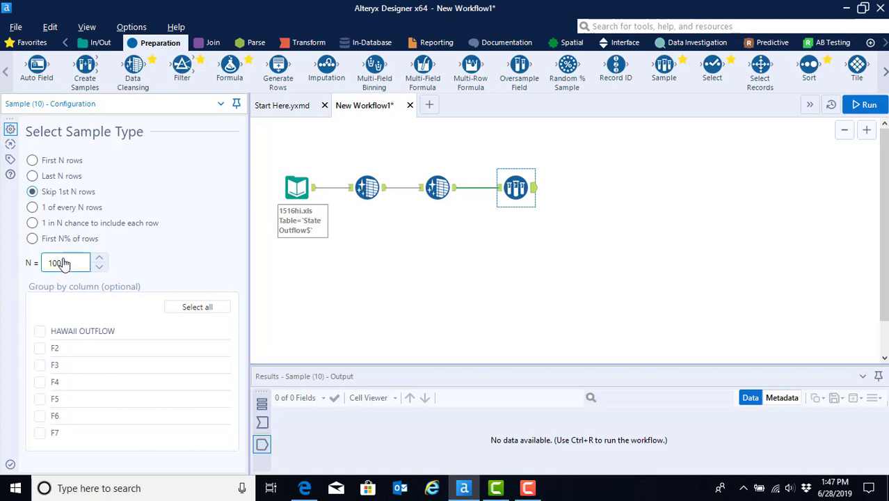
{"action": "left_click", "coordinate": [452, 189]}
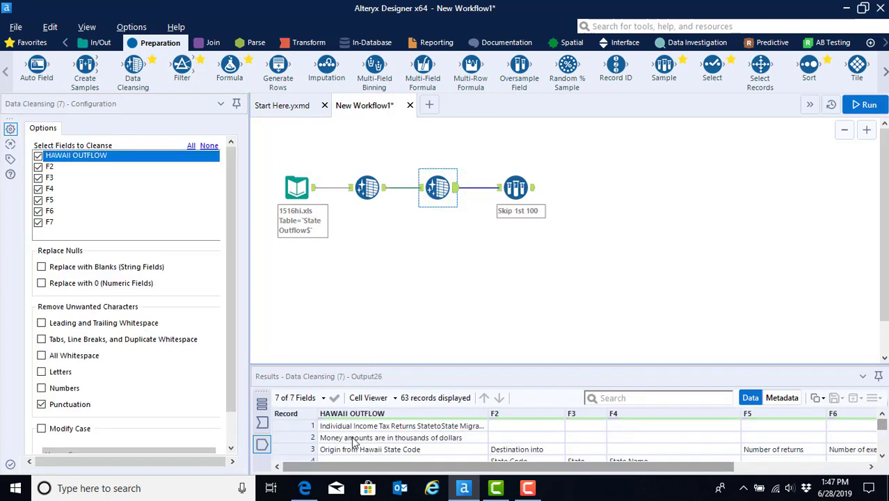
{"action": "scroll", "coordinate": [352, 443], "scroll_direction": "down", "scroll_amount": 2}
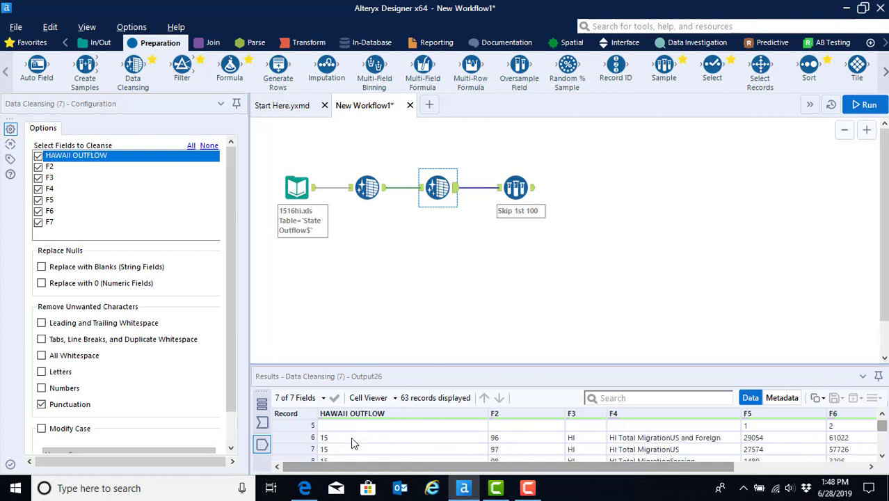
{"action": "scroll", "coordinate": [350, 437], "scroll_direction": "down", "scroll_amount": 1}
{"action": "scroll", "coordinate": [351, 436], "scroll_direction": "down", "scroll_amount": 1}
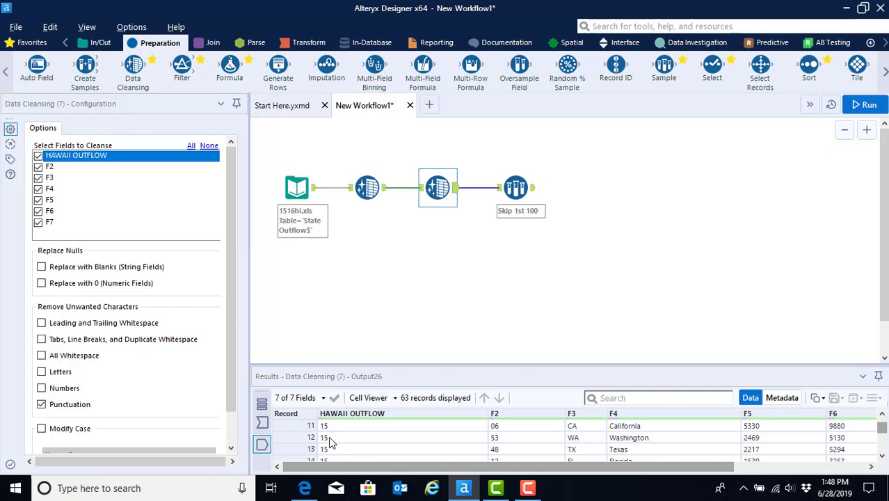
{"action": "left_click", "coordinate": [507, 194]}
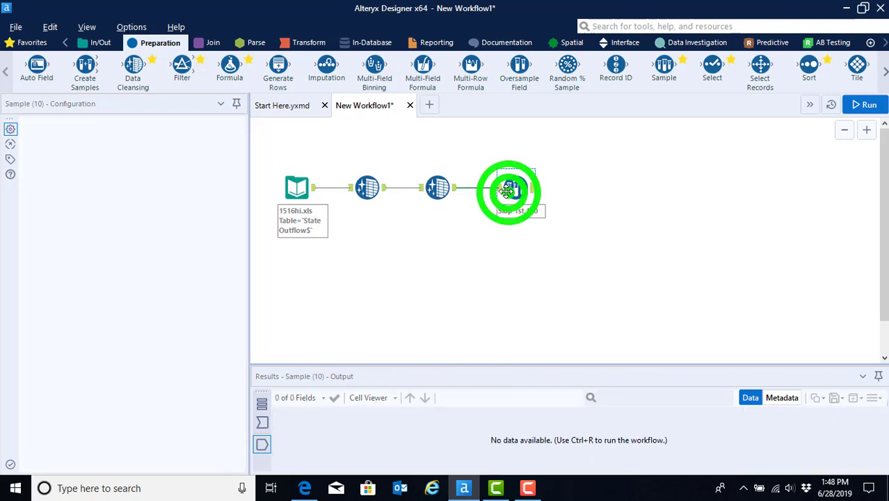
Change the Sample skip count from 100 to 10 and rerun, giving 53 records starting at California
{"action": "left_click", "coordinate": [72, 263]}
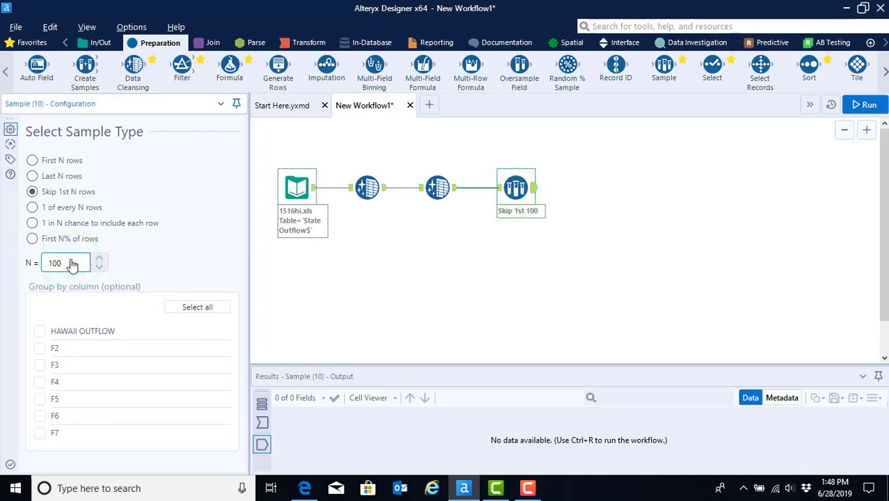
{"action": "key", "text": "BackSpace"}
{"action": "left_click", "coordinate": [866, 104]}
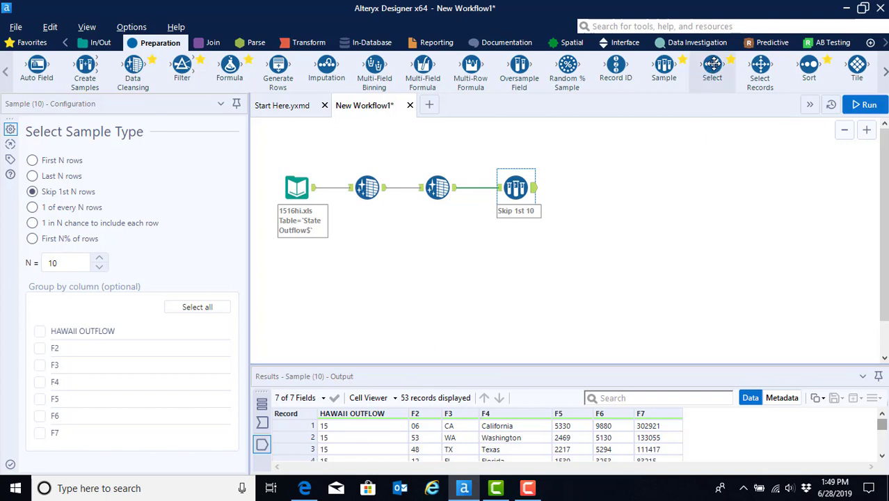
Add a Select tool after the Sample step and exclude the *Unknown field
{"action": "left_click_drag", "start_coordinate": [712, 64], "coordinate": [602, 189]}
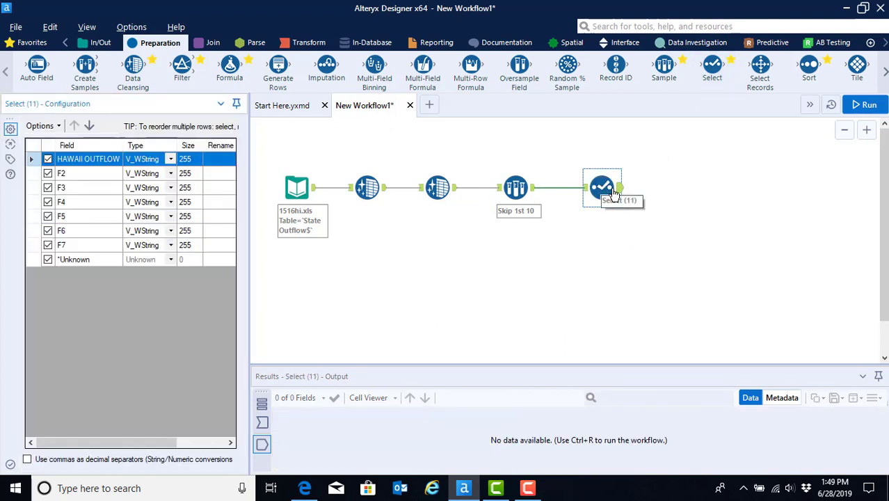
{"action": "left_click", "coordinate": [48, 260]}
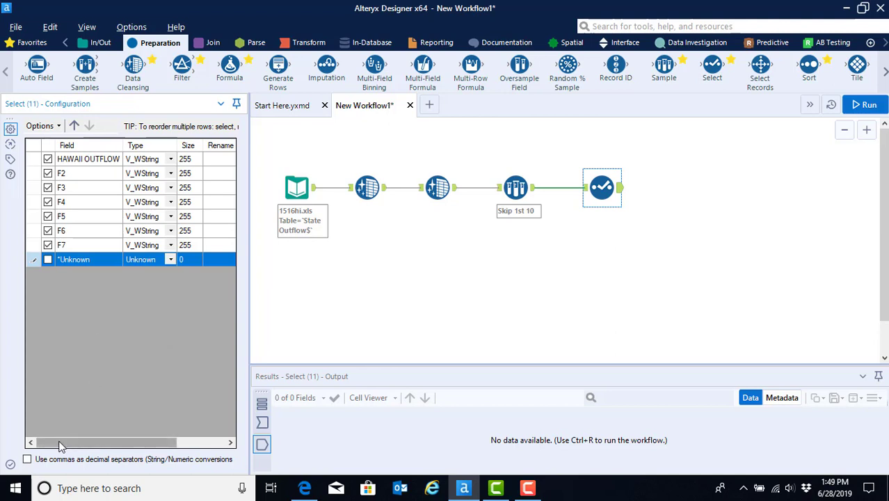
{"action": "left_click_drag", "start_coordinate": [59, 445], "coordinate": [117, 445]}
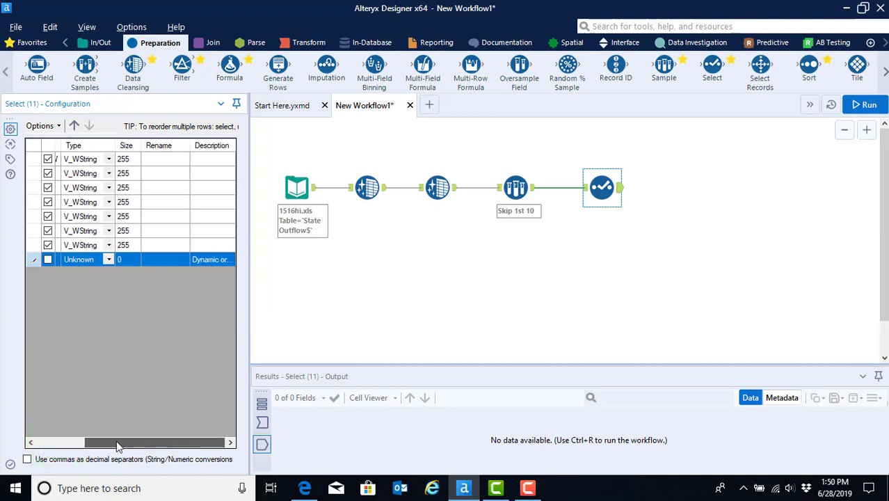
Rename the first four fields to 'Hawaii ID', 'State ID', 'Dtate Abr' and 'State'
{"action": "left_click", "coordinate": [164, 161]}
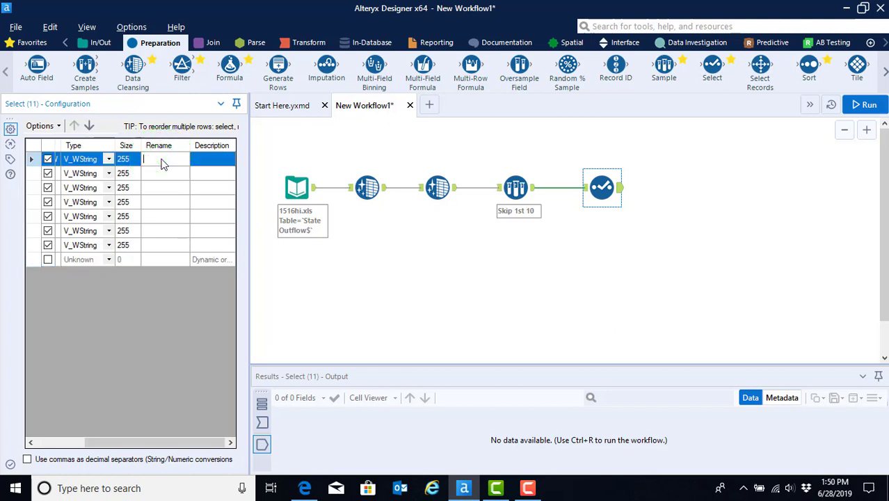
{"action": "type", "text": "Hawaii ID"}
{"action": "left_click", "coordinate": [164, 179]}
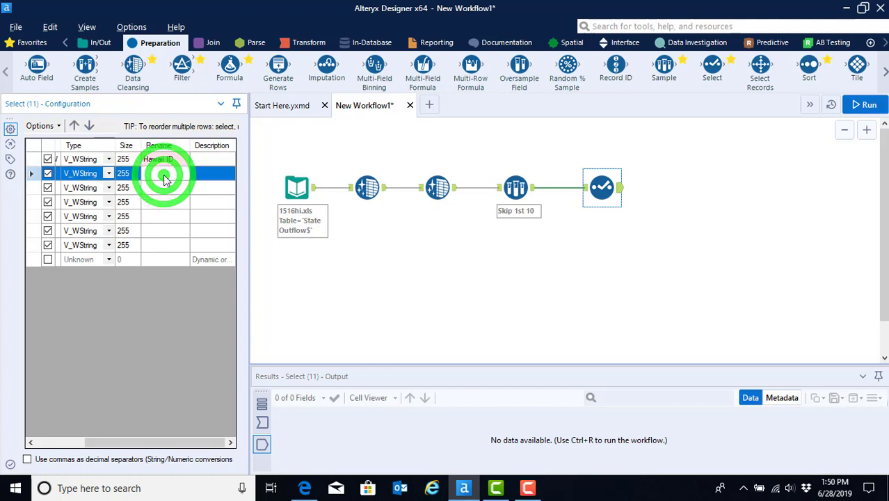
{"action": "type", "text": "State ID"}
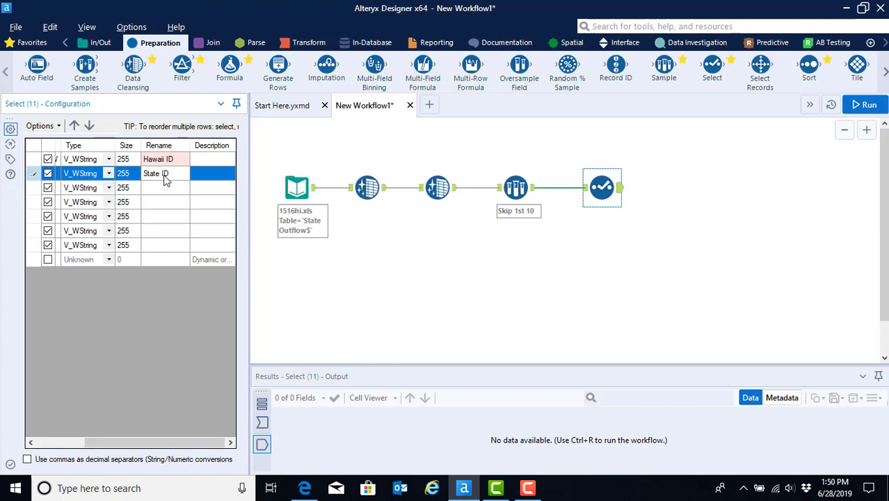
{"action": "left_click", "coordinate": [167, 189]}
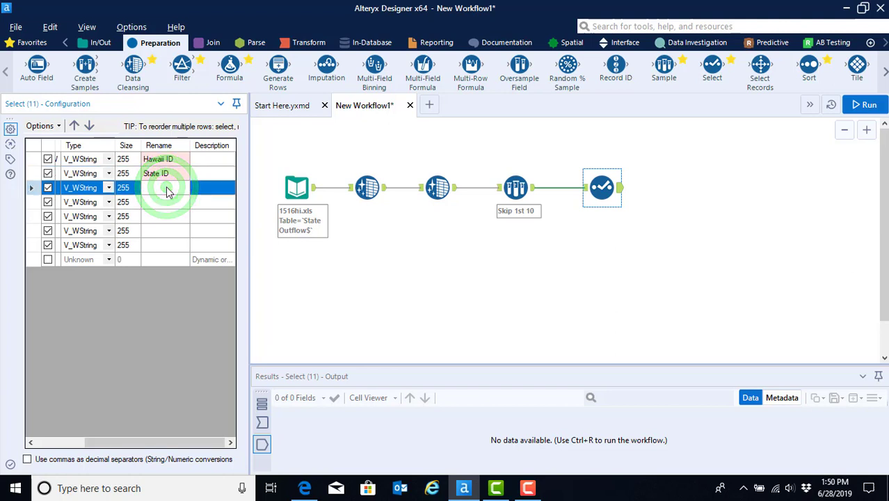
{"action": "type", "text": "D"}
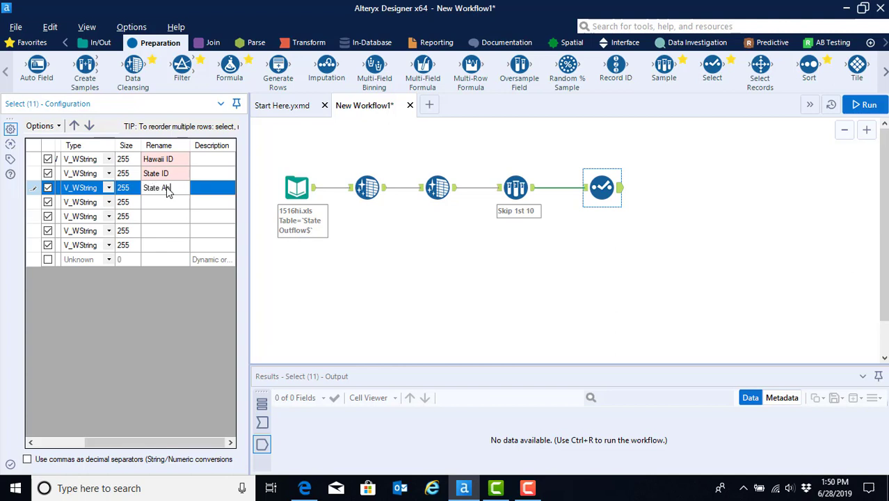
{"action": "type", "text": "tate Abr"}
{"action": "left_click", "coordinate": [158, 206]}
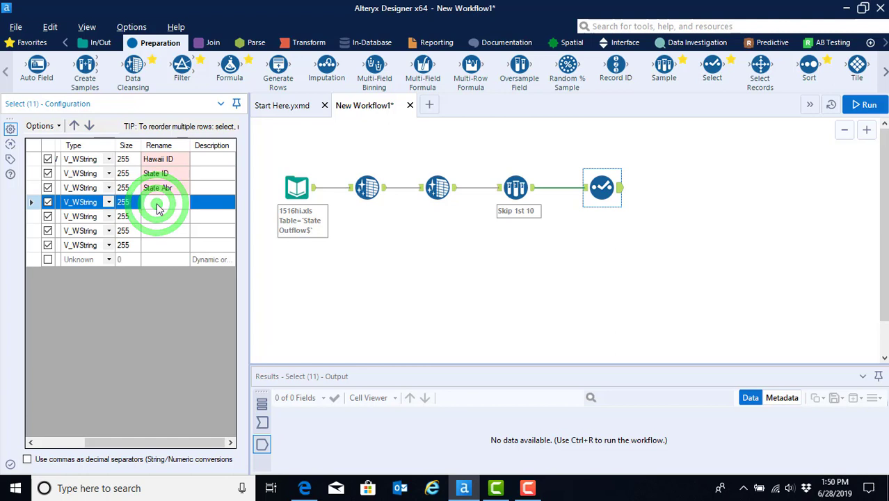
{"action": "type", "text": "State"}
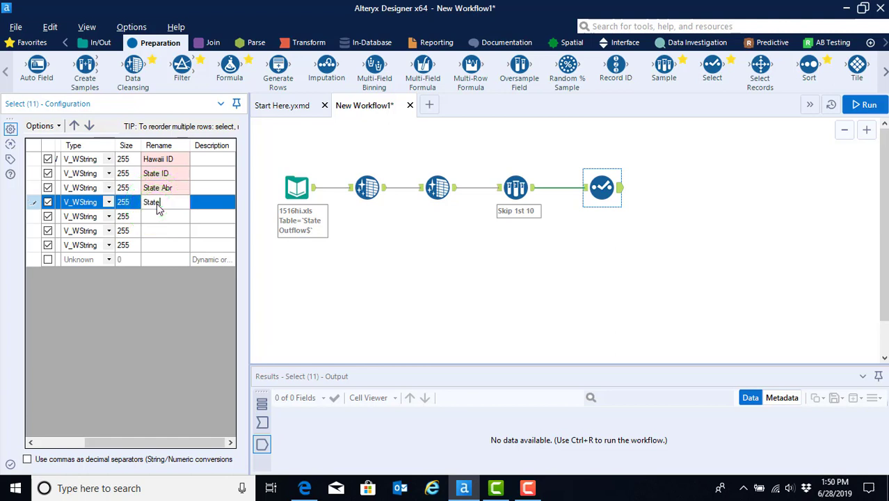
Rename the last three fields to '# of Returns Outflow', '# of Executions Outfow' and 'AGI Outflow'
{"action": "left_click", "coordinate": [168, 219]}
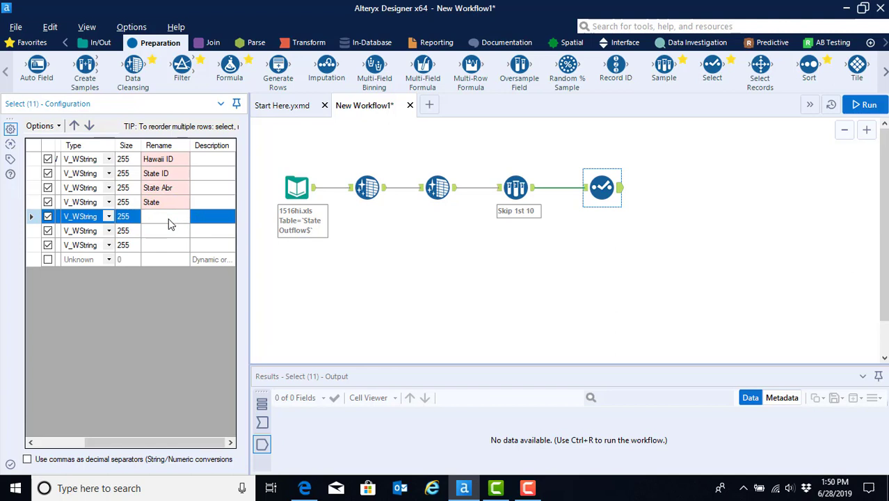
{"action": "type", "text": "# of Returns O"}
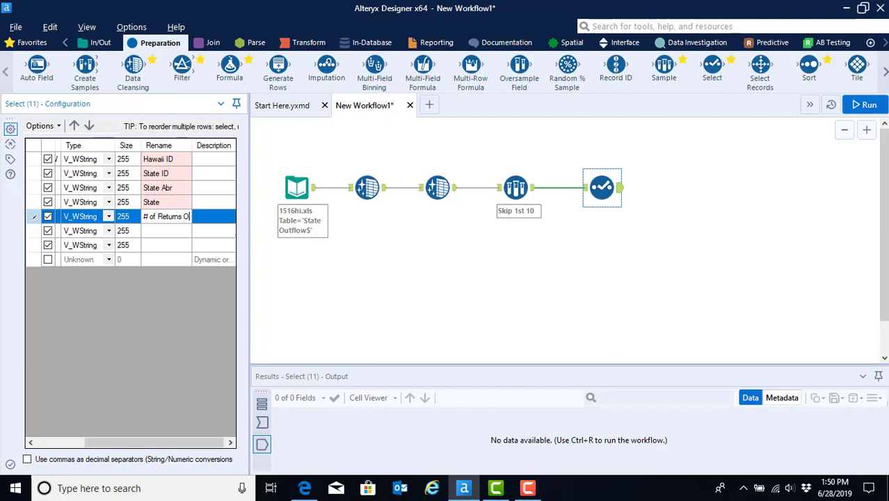
{"action": "type", "text": "utfl"}
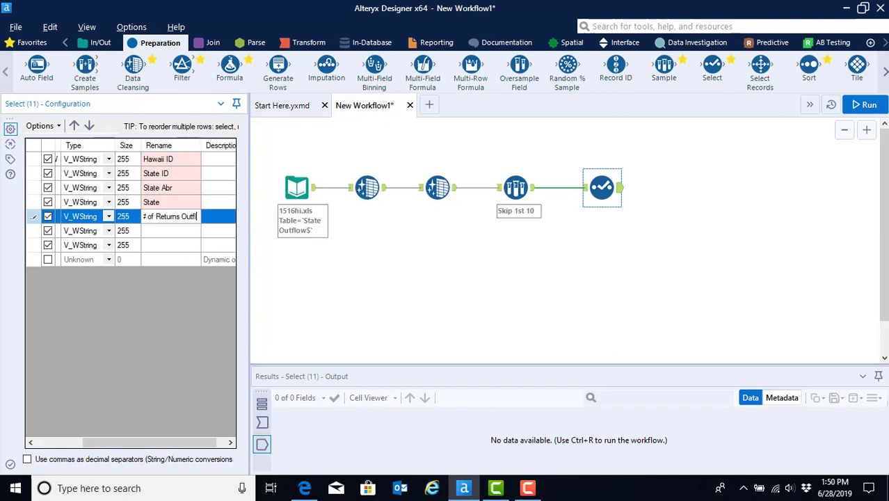
{"action": "type", "text": "ow"}
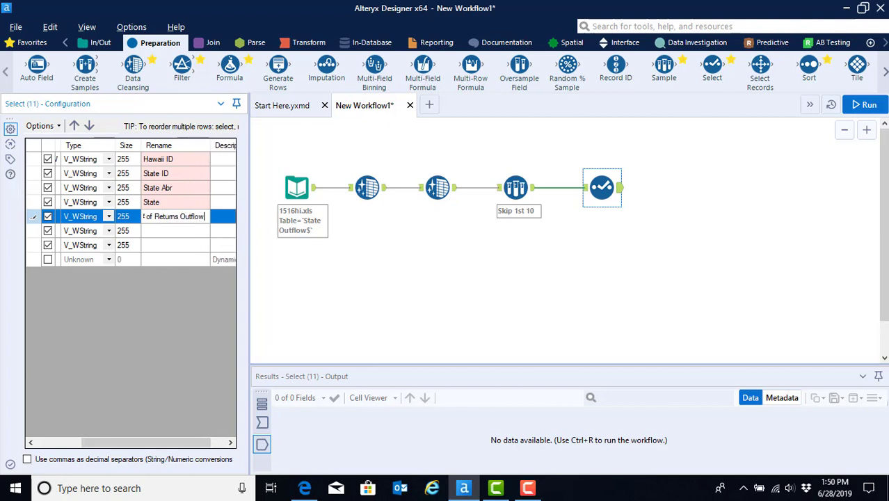
{"action": "left_click", "coordinate": [172, 231]}
{"action": "type", "text": "#"}
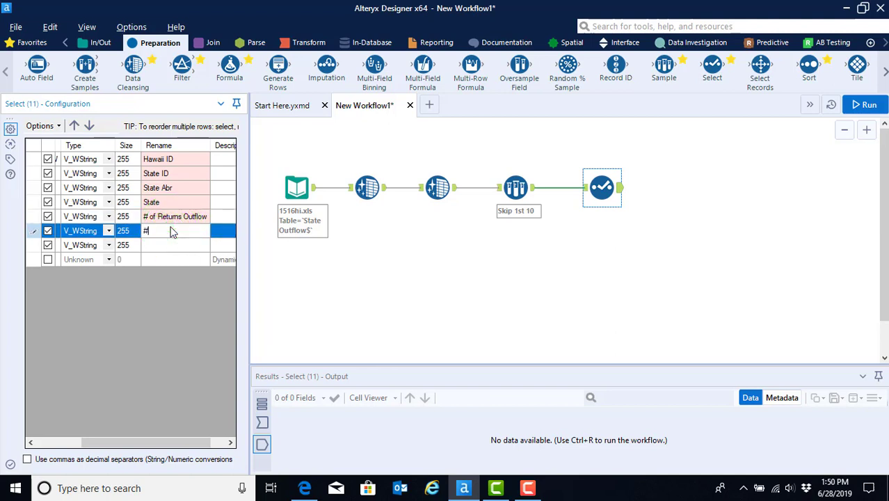
{"action": "type", "text": " of"}
{"action": "type", "text": " Ex"}
{"action": "type", "text": "e"}
{"action": "type", "text": "cutions"}
{"action": "type", "text": " Outfo"}
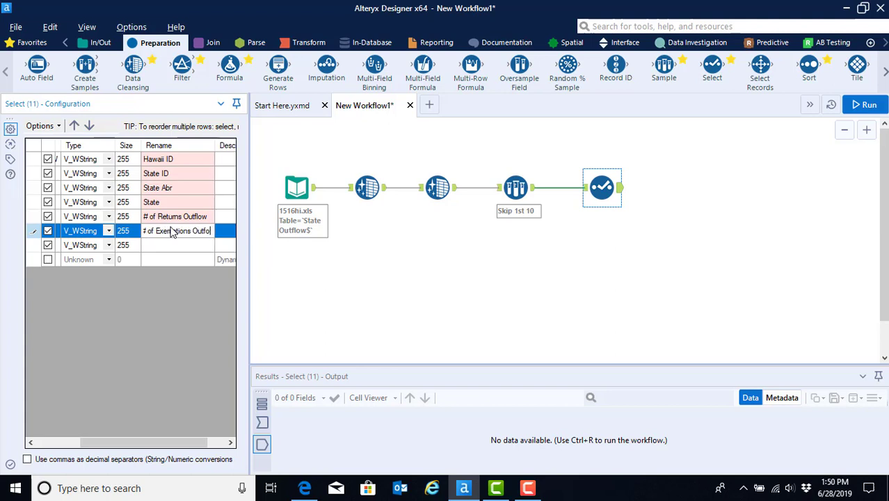
{"action": "key", "text": "BackSpace"}
{"action": "type", "text": "low"}
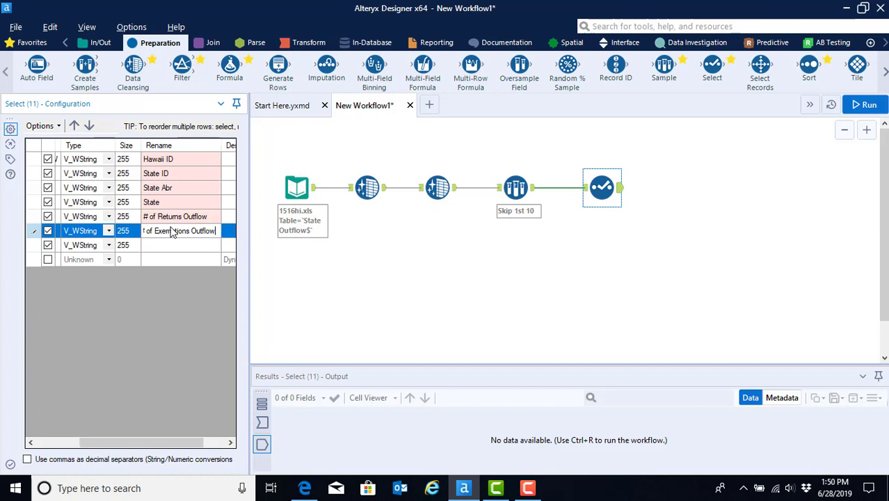
{"action": "left_click", "coordinate": [175, 247]}
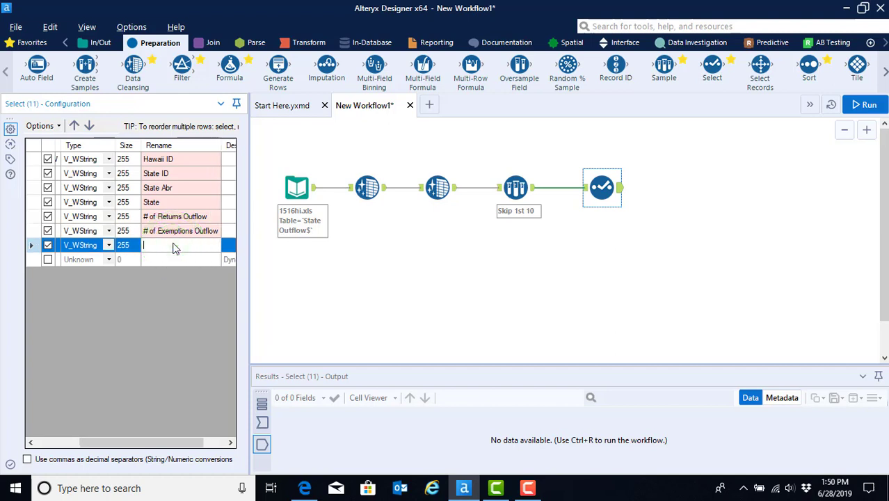
{"action": "type", "text": "AGI Outflow"}
{"action": "left_click", "coordinate": [189, 257]}
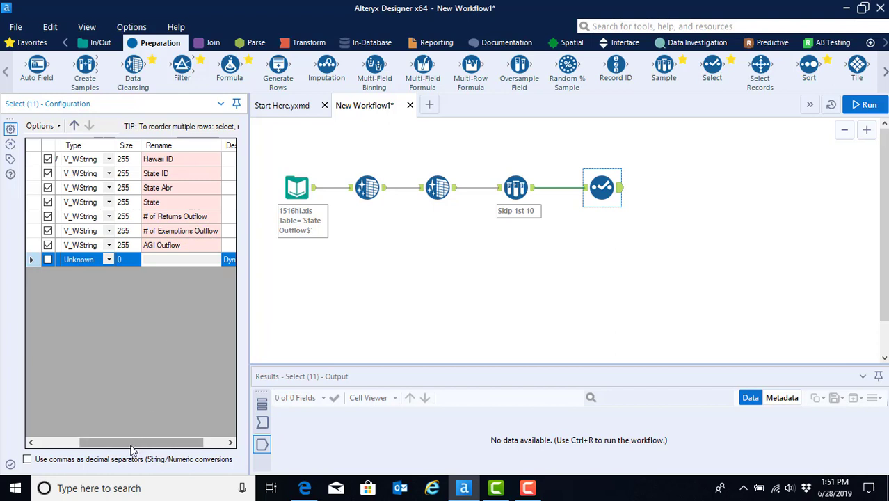
{"action": "left_click_drag", "start_coordinate": [132, 449], "coordinate": [90, 454]}
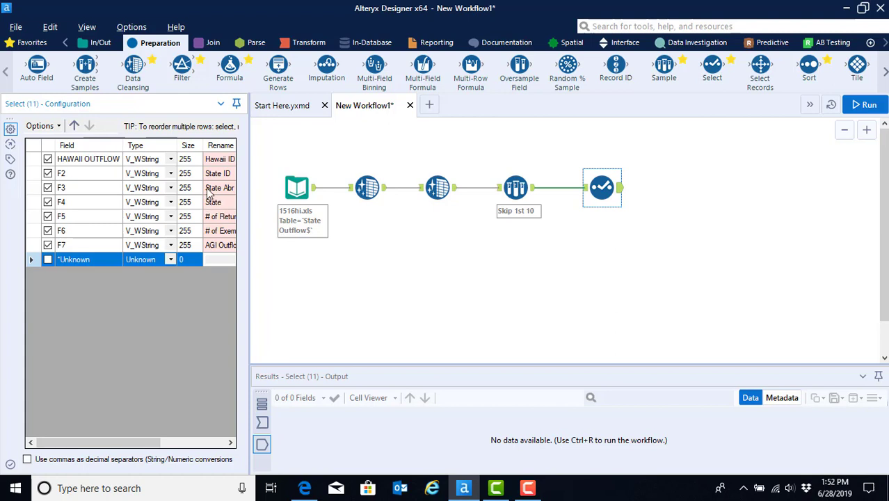
Set HAWAII OUTFLOW, F2, F5, F6 and F7 to type Double in the Select grid
{"action": "left_click", "coordinate": [170, 160]}
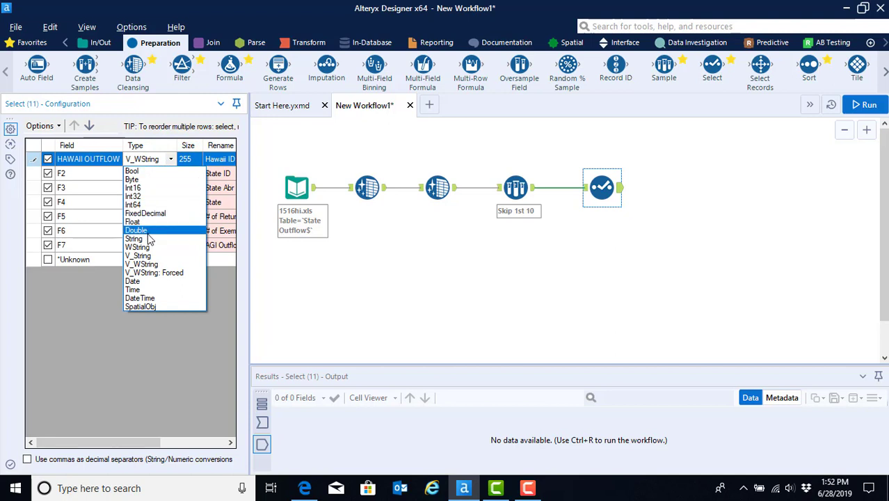
{"action": "left_click", "coordinate": [145, 231]}
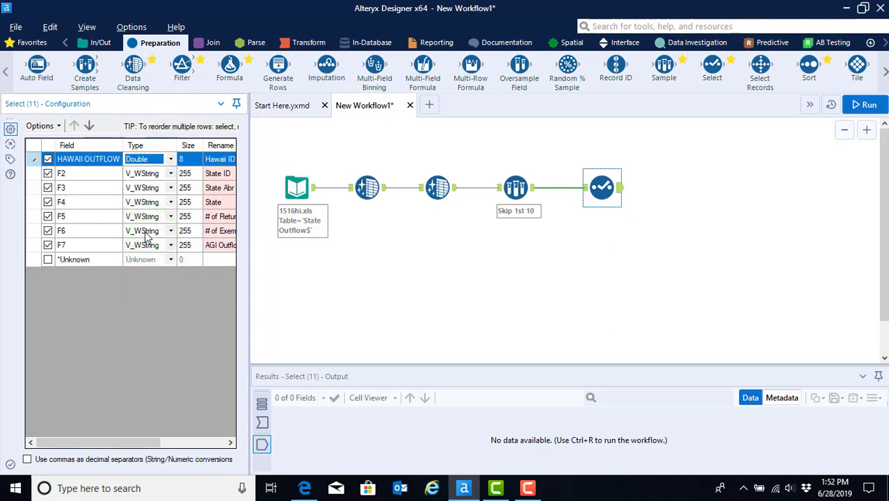
{"action": "left_click", "coordinate": [170, 173]}
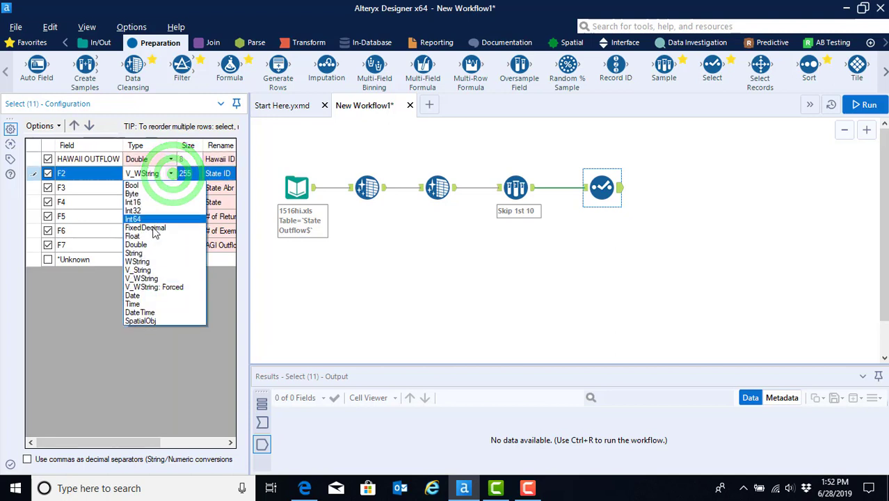
{"action": "left_click", "coordinate": [148, 244]}
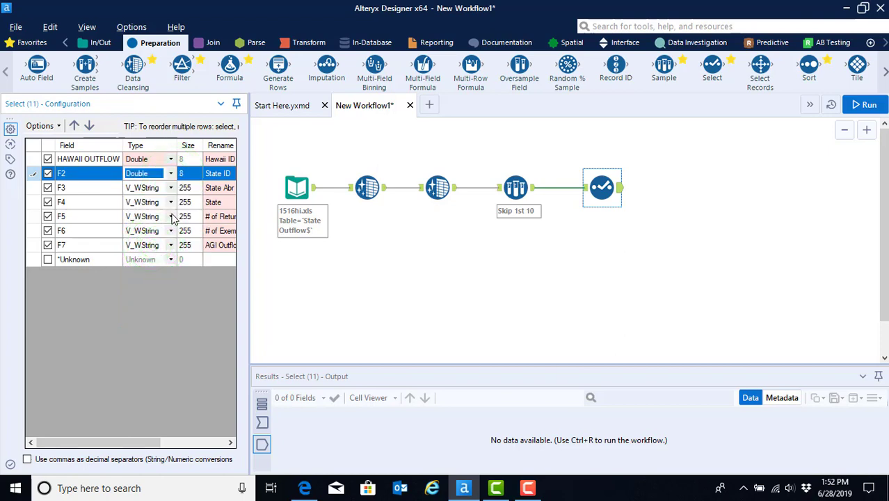
{"action": "left_click", "coordinate": [170, 216]}
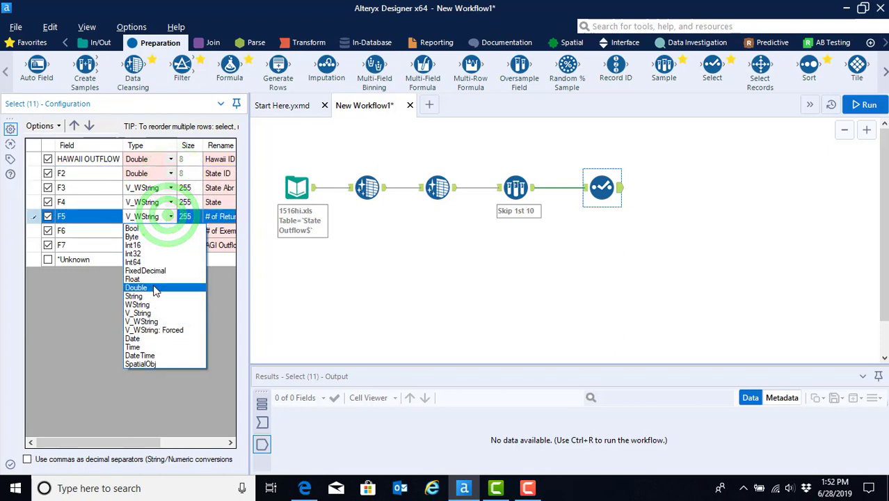
{"action": "left_click", "coordinate": [155, 288]}
{"action": "left_click", "coordinate": [170, 230]}
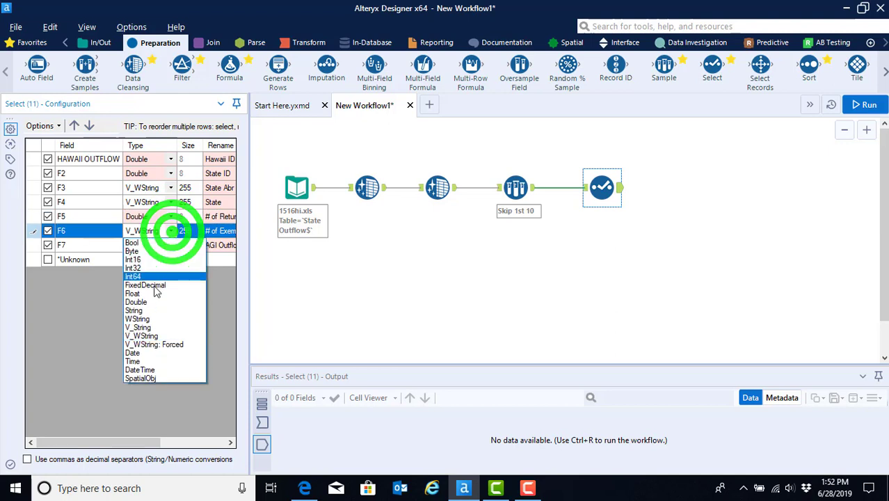
{"action": "left_click", "coordinate": [145, 302]}
{"action": "left_click", "coordinate": [167, 244]}
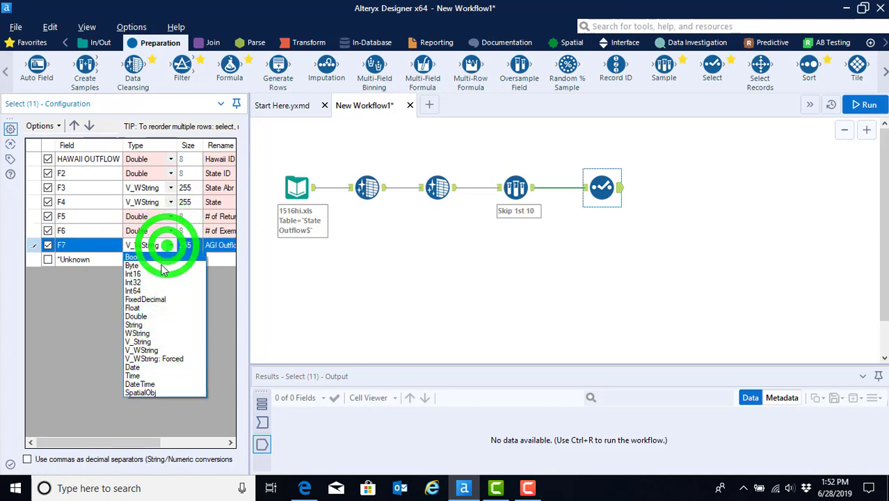
{"action": "left_click", "coordinate": [149, 316]}
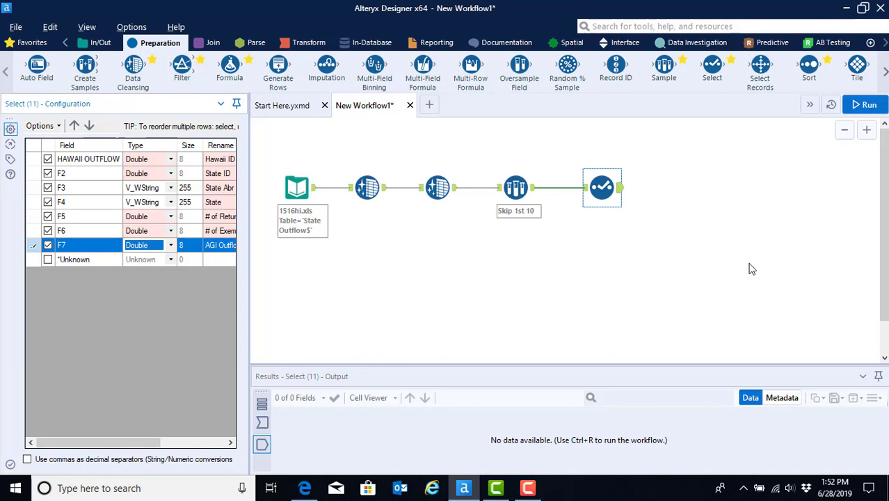
Run the workflow and review the results, which show 2 field conversion errors
{"action": "left_click", "coordinate": [863, 110]}
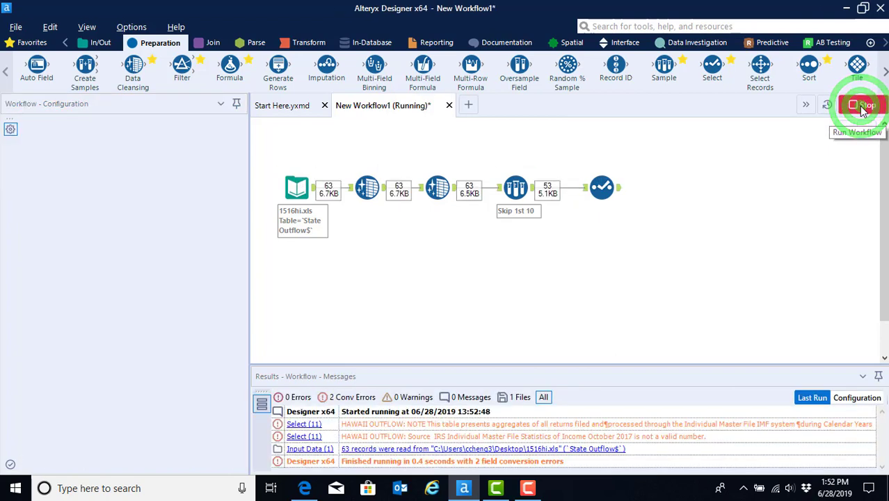